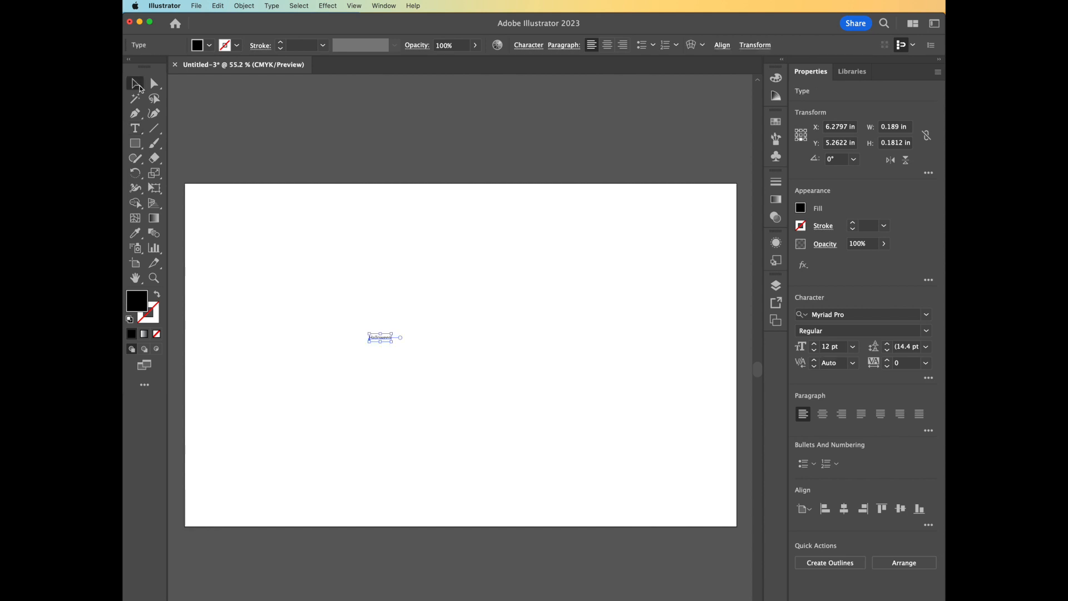
Enlarge the Halloween text to about 10.18 in wide and move it to the middle of the artboard.
left_click_drag(389, 343, 675, 498)
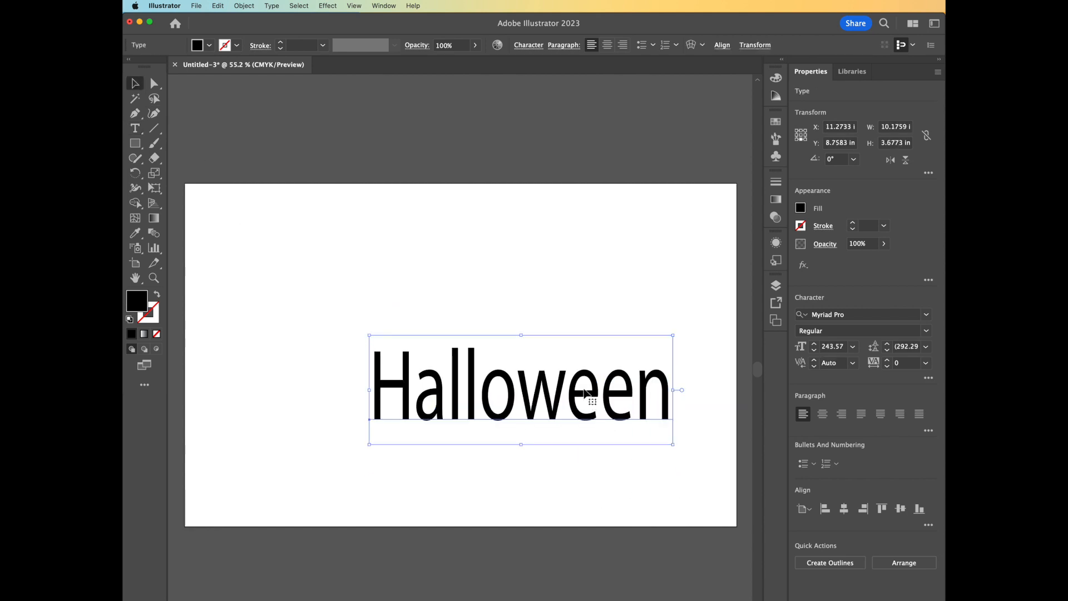
left_click_drag(592, 394, 535, 382)
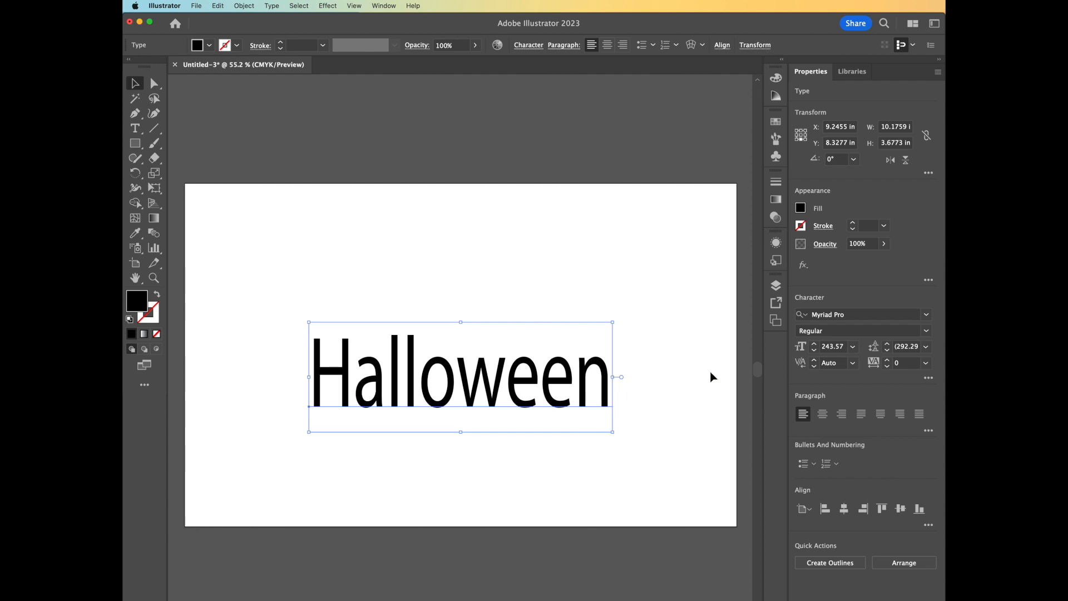
Change the Halloween text's font to samantha.
left_click(927, 314)
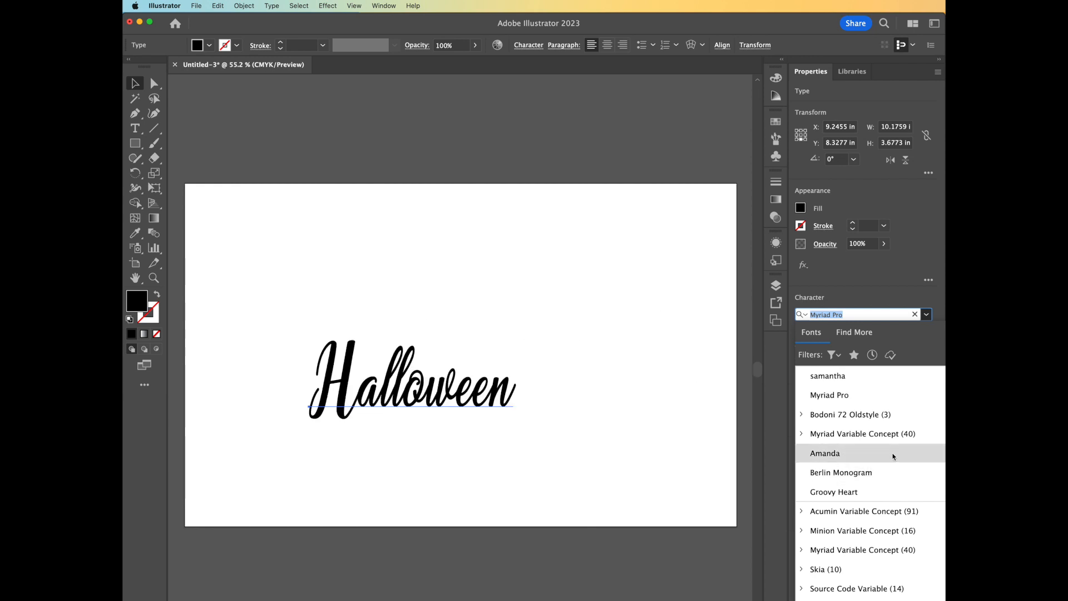
scroll(832, 423, "down", 3)
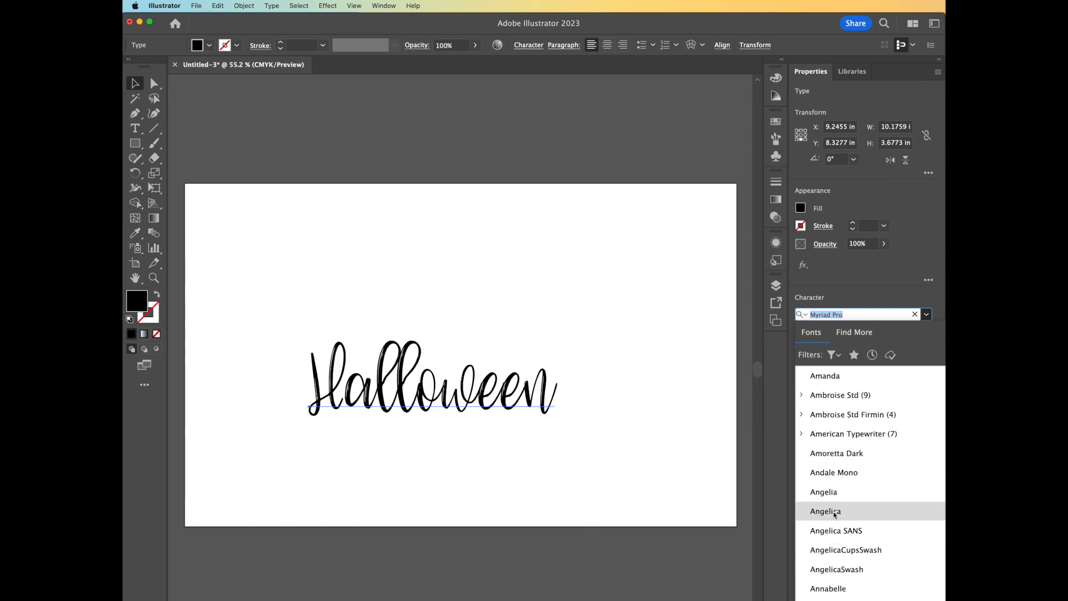
scroll(832, 523, "down", 5)
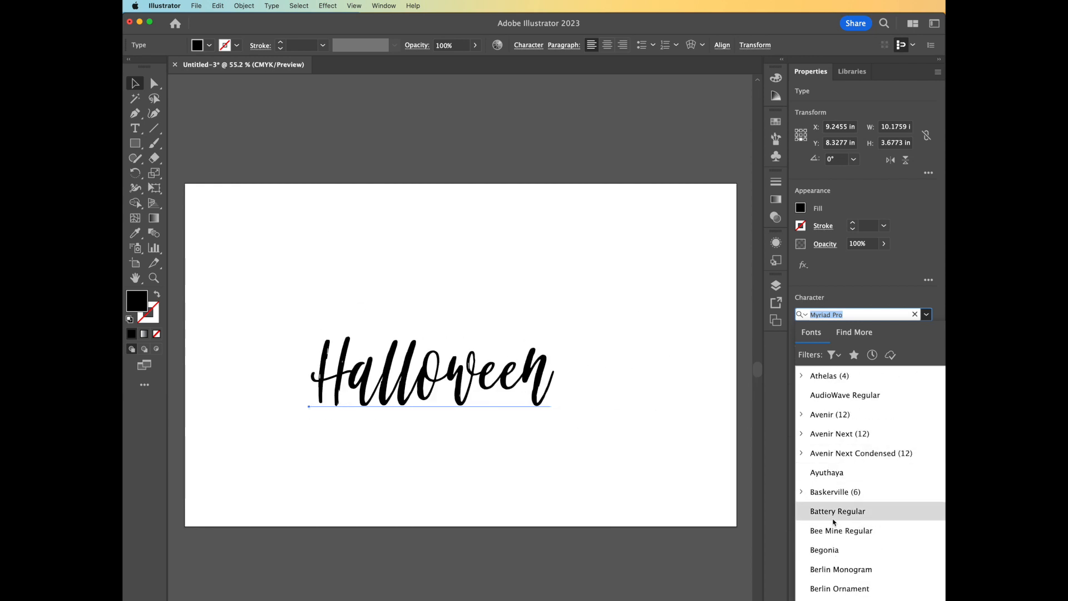
scroll(833, 542, "down", 5)
scroll(833, 543, "down", 10)
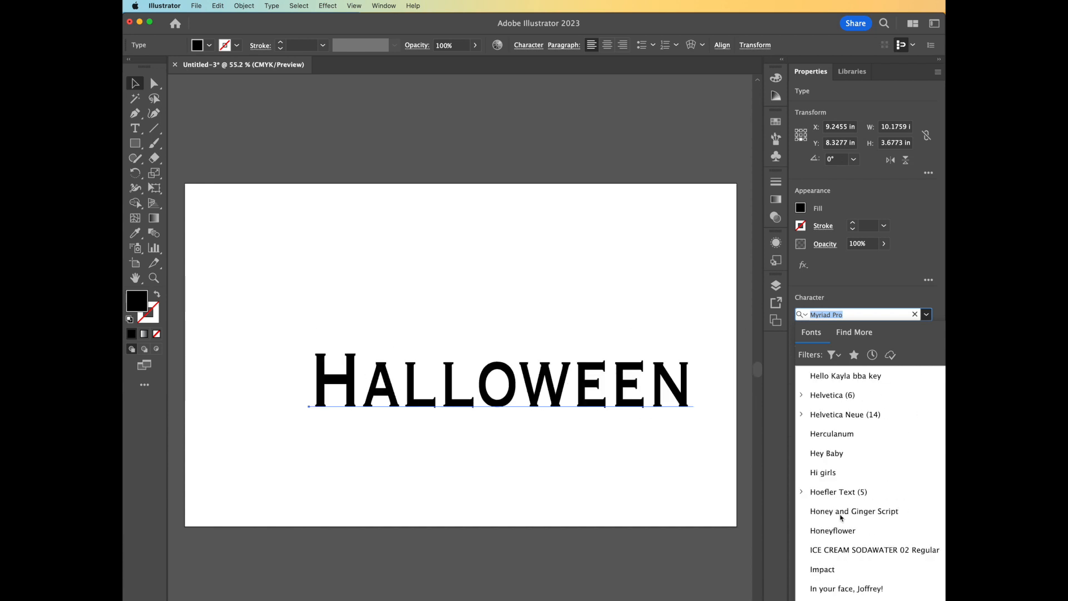
scroll(845, 546, "down", 15)
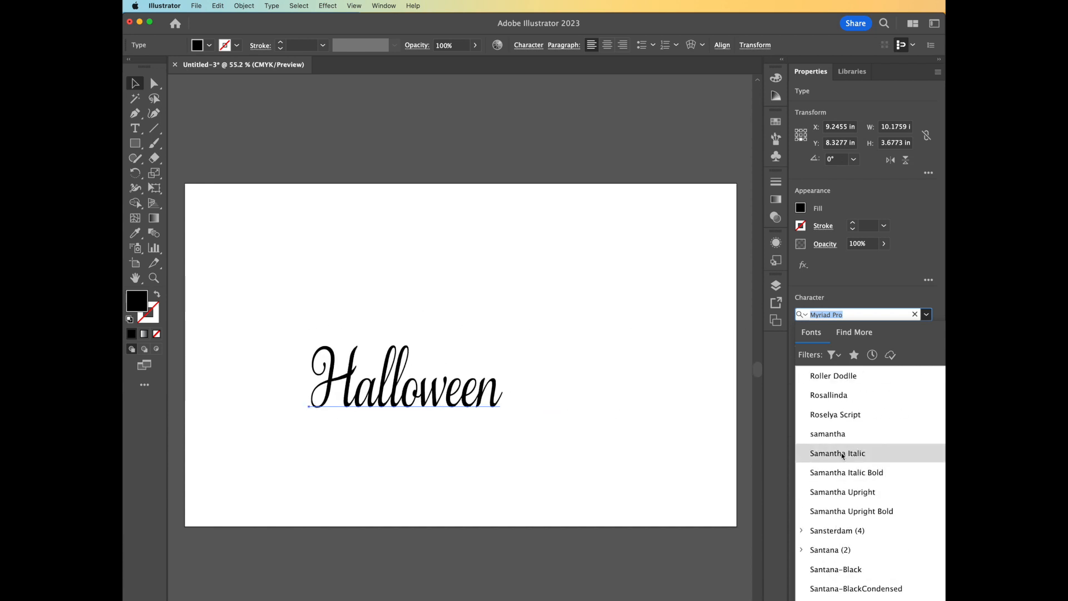
left_click(840, 434)
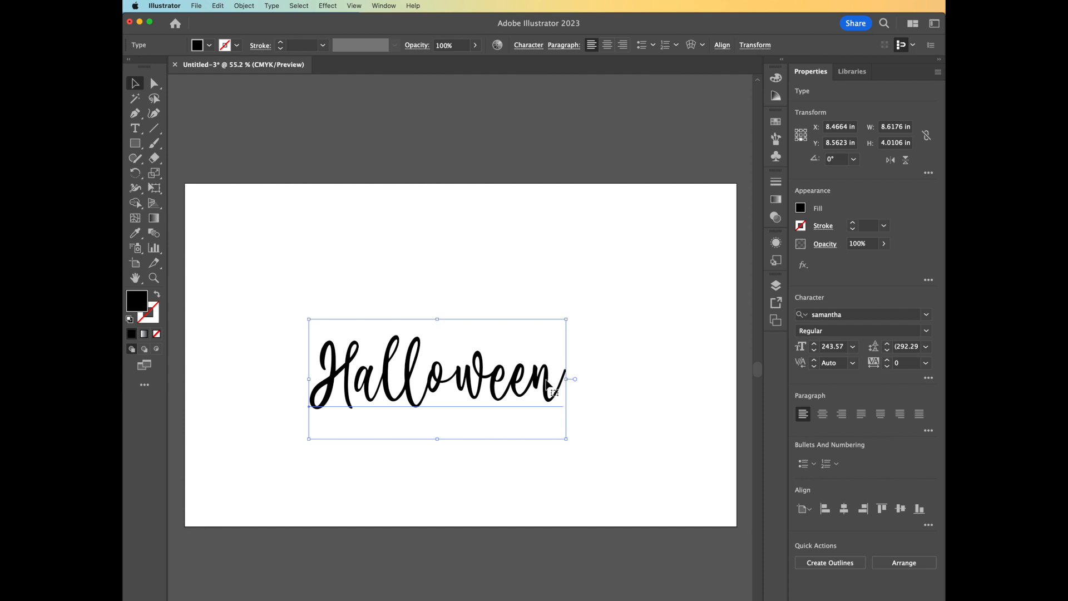
Convert the Halloween text to outlines and swap its fill and stroke, leaving a black stroke with no fill.
mouse_move(548, 386)
left_mouse_down()
mouse_move(559, 398)
mouse_move(563, 385)
left_mouse_up()
key("super+shift+o")
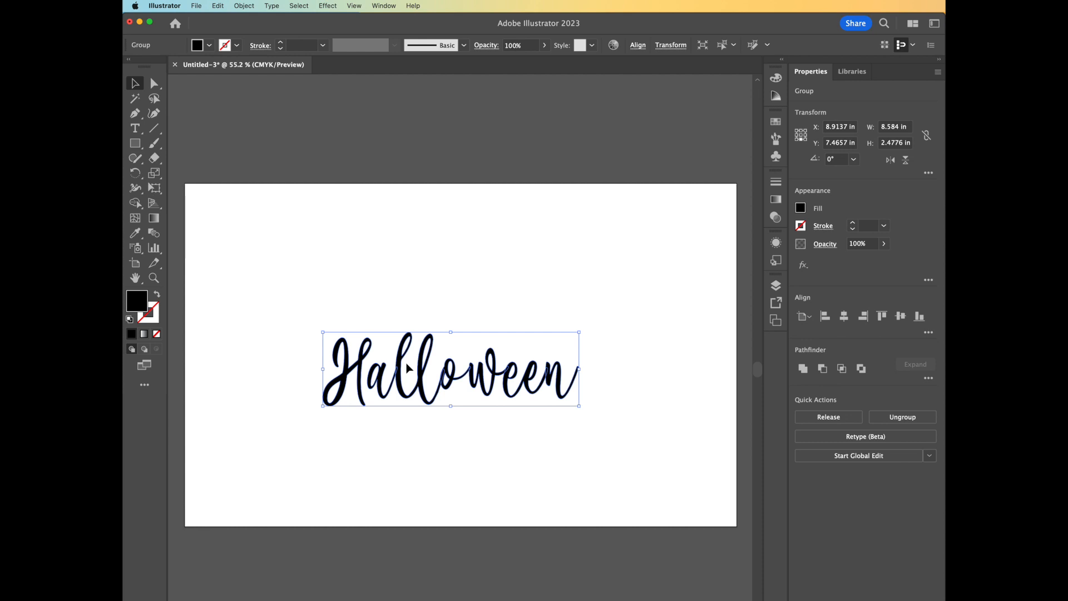
left_click(158, 298)
left_click(252, 320)
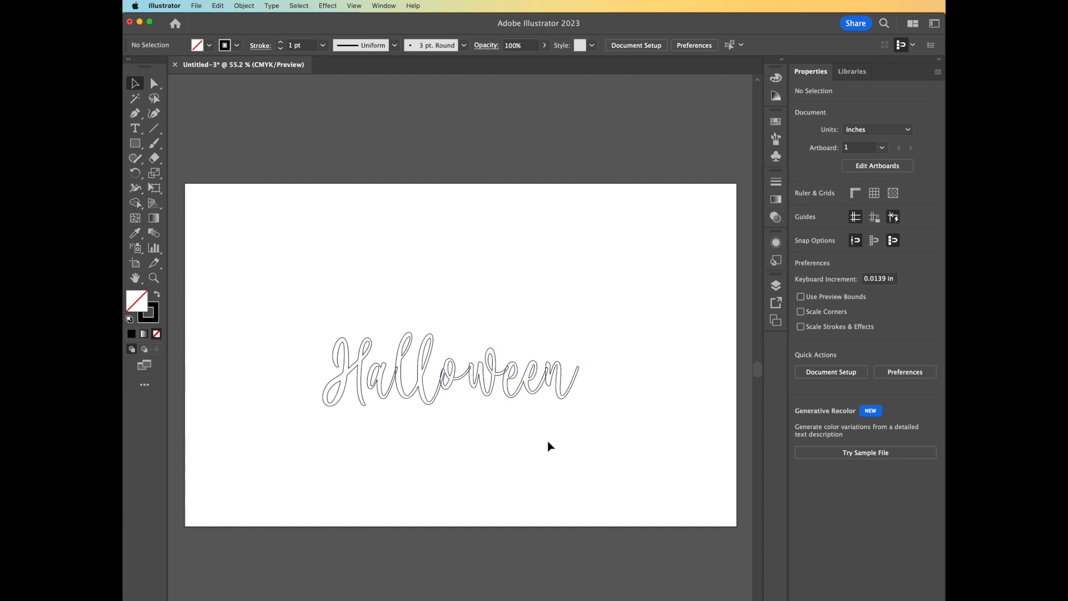
Ungroup the outlined Halloween lettering into separate letters.
left_click(403, 389)
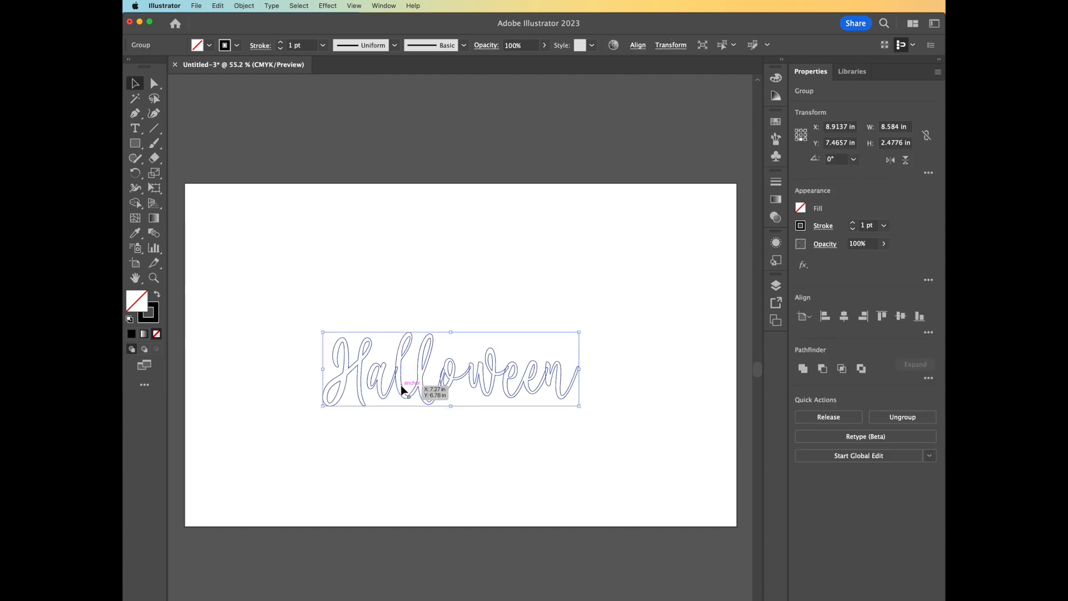
left_click(900, 417)
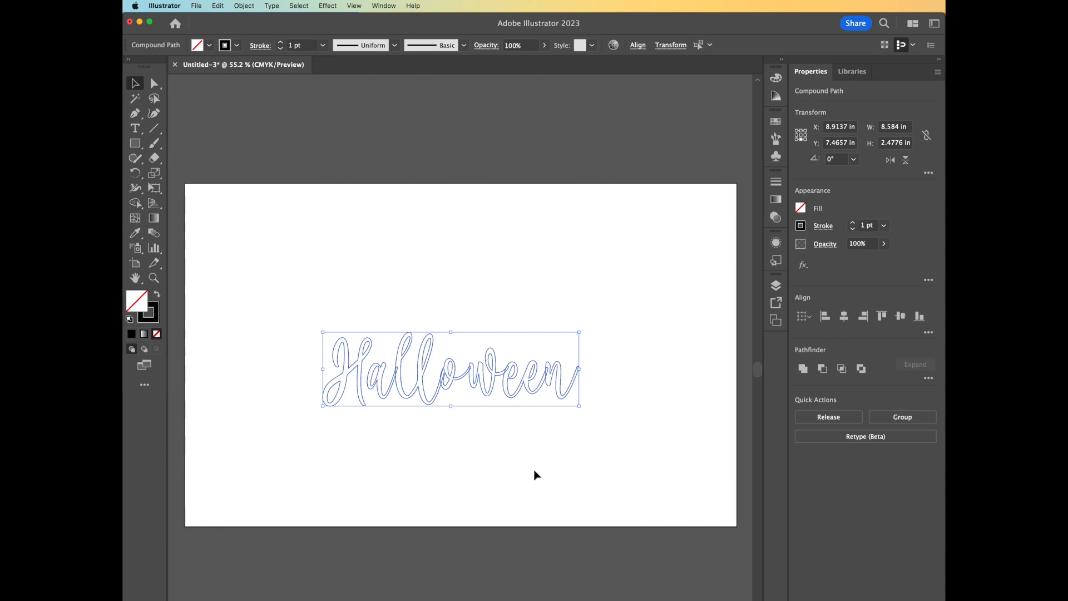
left_click(536, 475)
Move the letter H slightly toward the a so the two letters overlap.
left_click_drag(361, 393, 369, 390)
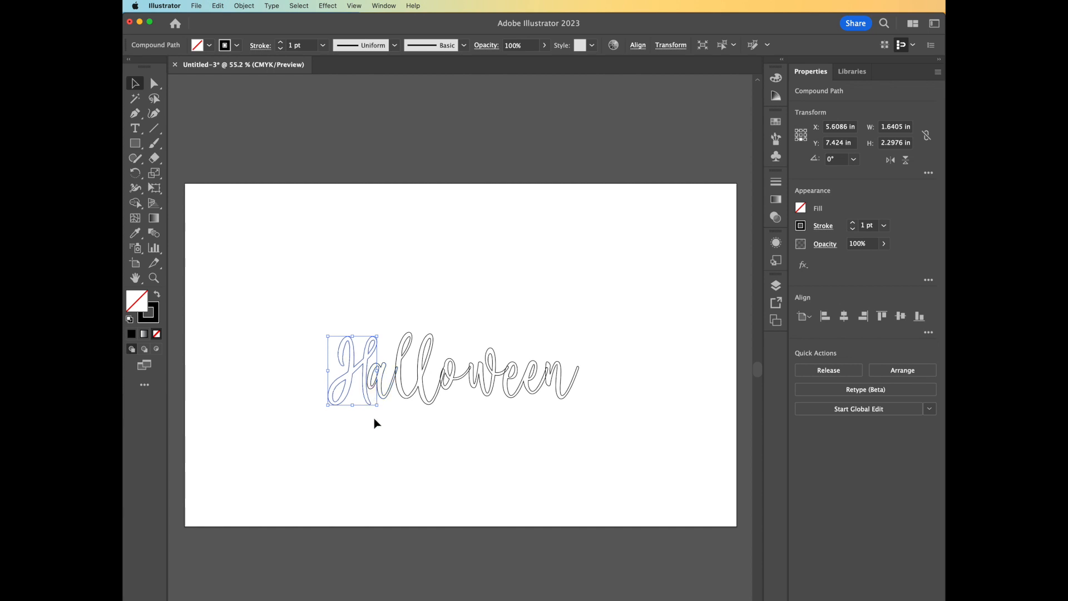
left_click(413, 445)
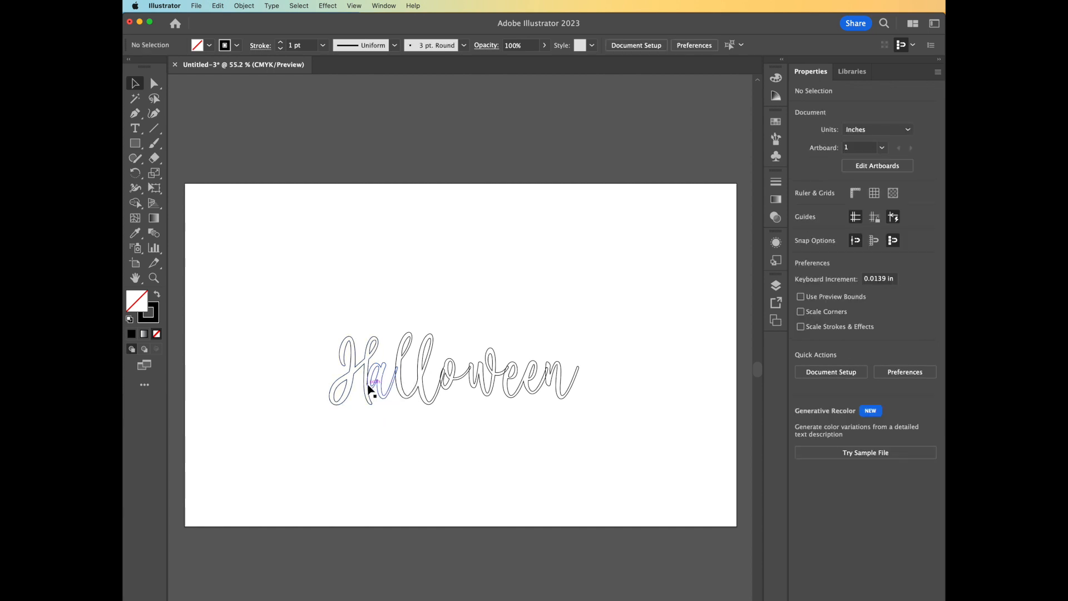
left_click(370, 405)
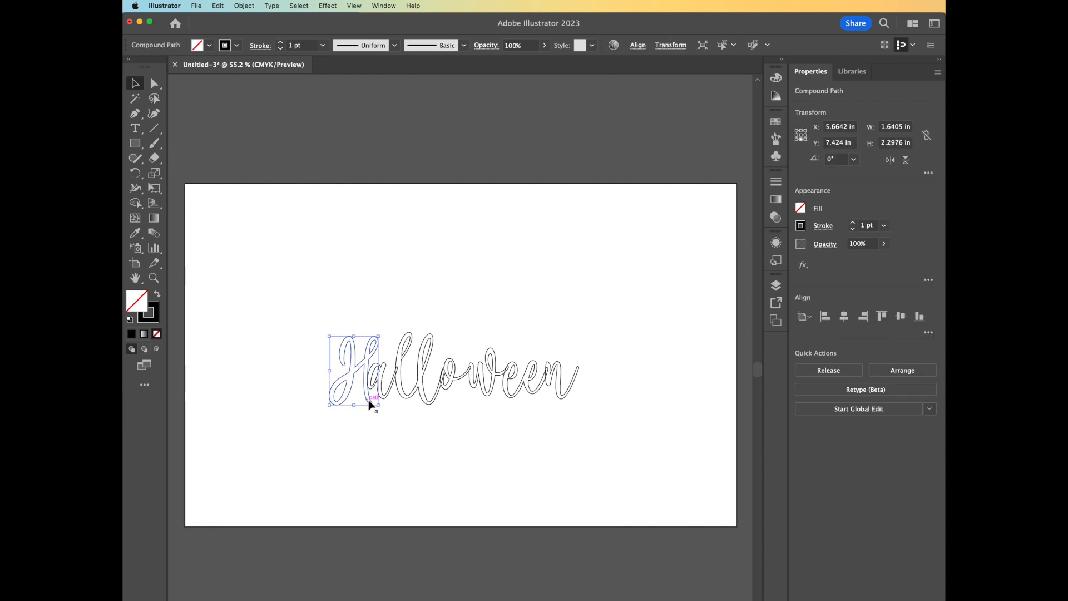
left_click(389, 446)
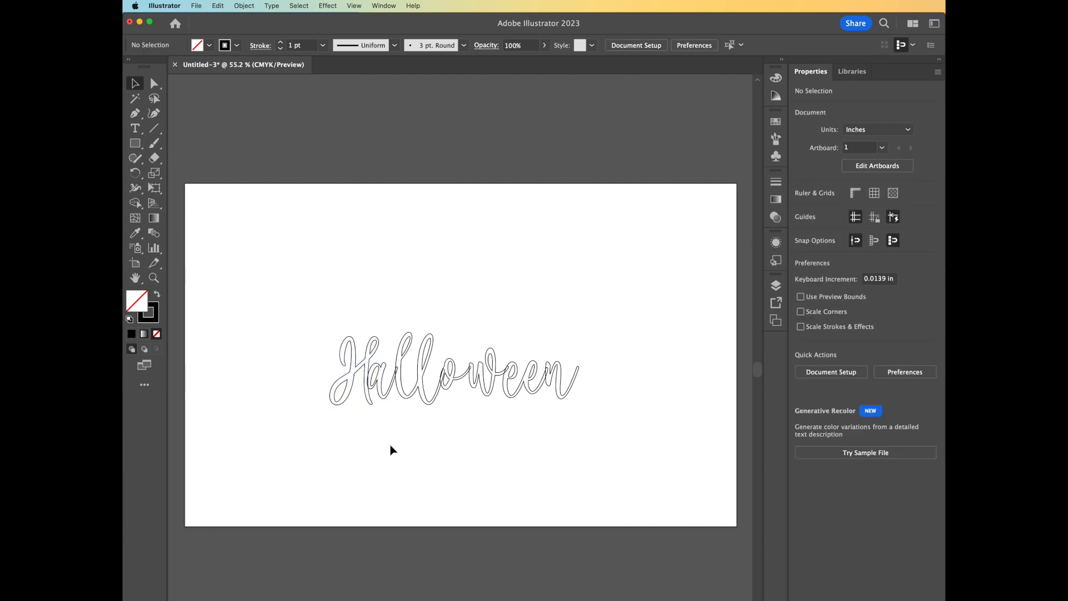
Unite all the Halloween letters into one shape and swap it back to a black fill with no stroke.
left_click_drag(329, 315, 581, 414)
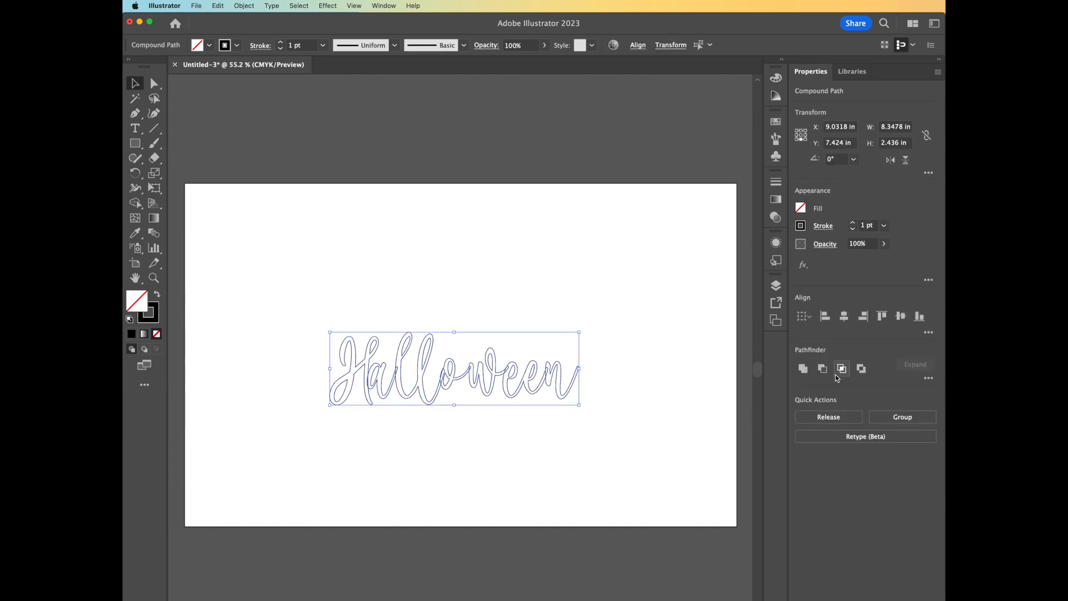
left_click(804, 370)
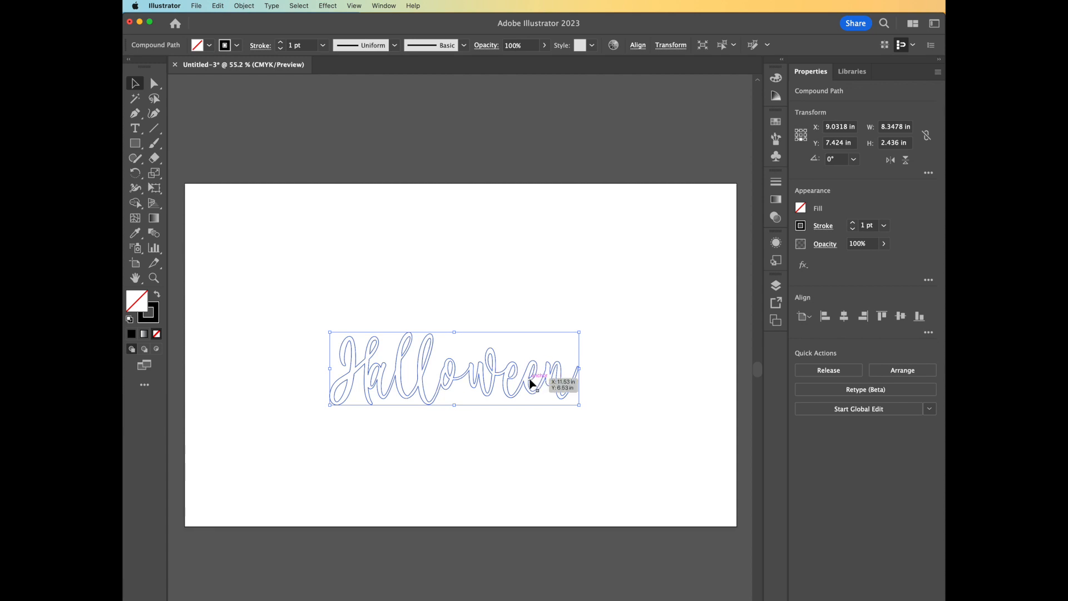
left_click(158, 298)
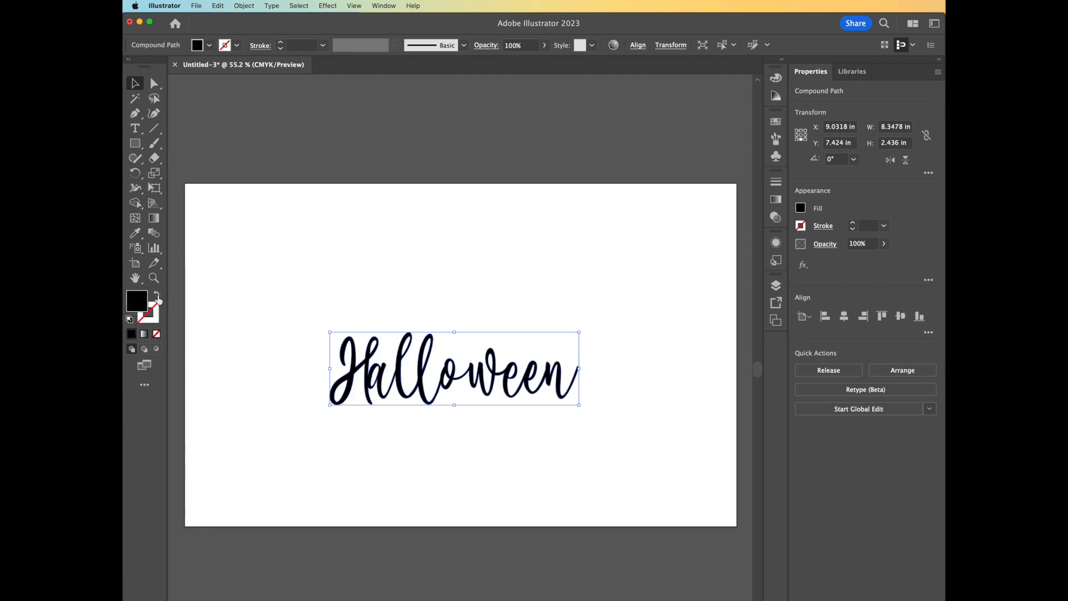
left_click(275, 277)
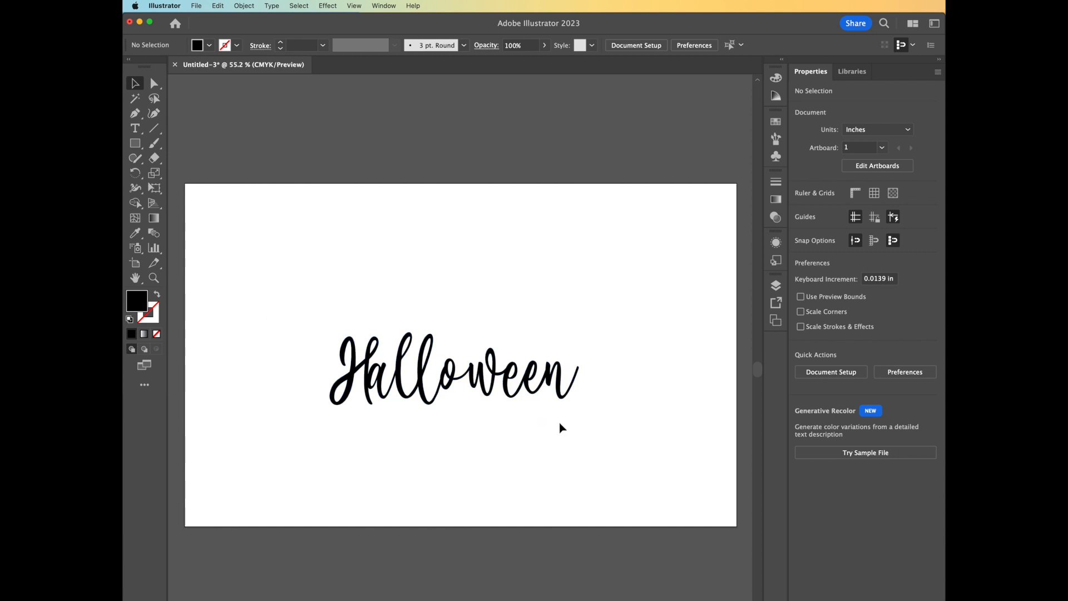
Duplicate the Halloween word, place the copy above the original, and select the lower original.
left_click(381, 384)
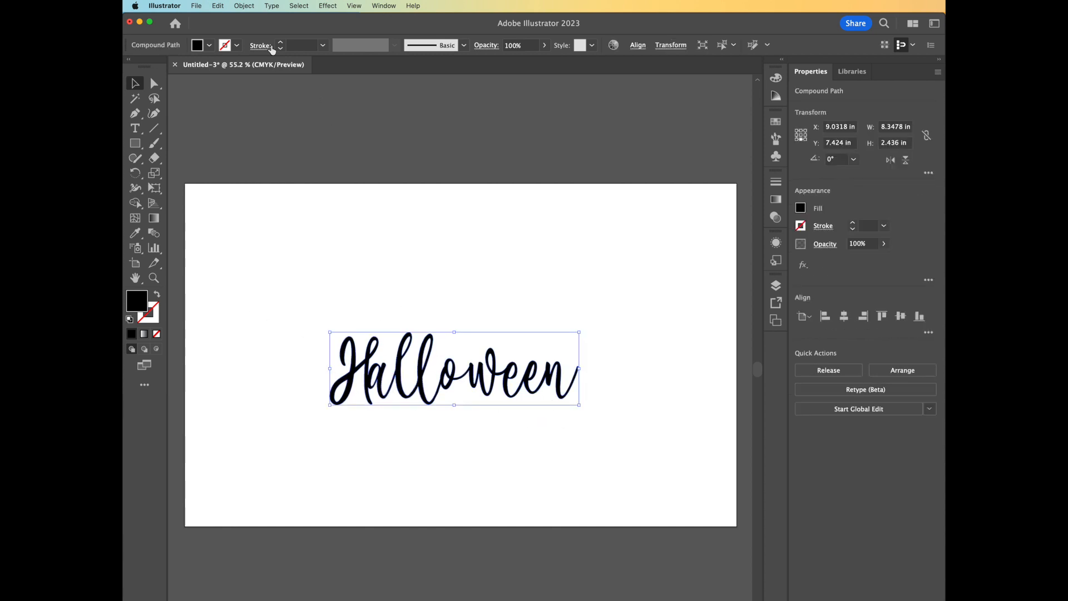
left_click(217, 6)
left_click(232, 70)
left_click_drag(484, 369, 495, 235)
left_click_drag(292, 351, 611, 424)
Try an Offset Path on the lower Halloween word to thicken it, and undo it.
left_click(248, 8)
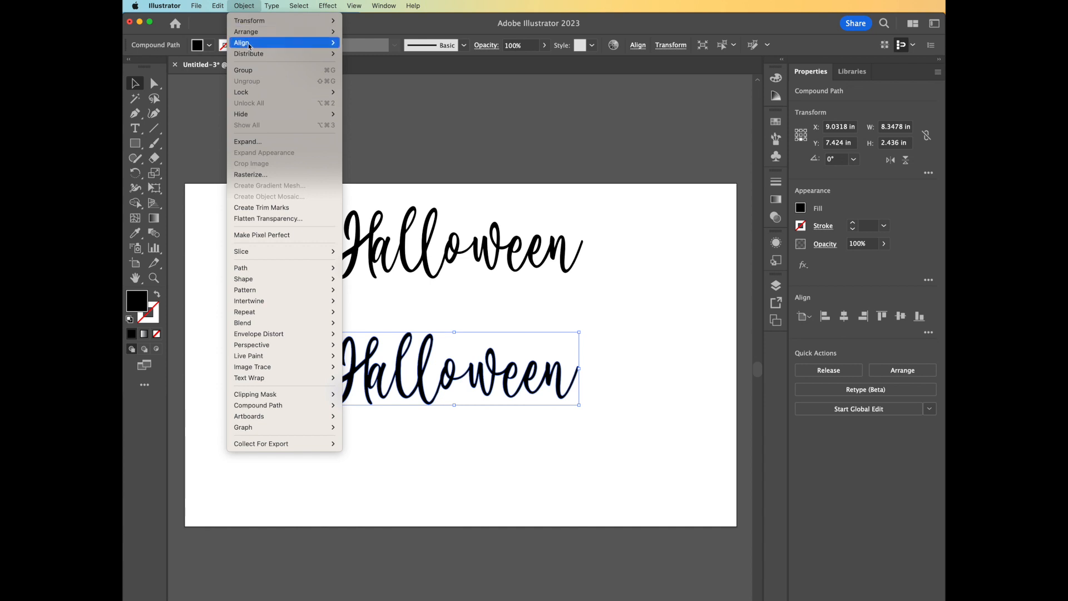
mouse_move(256, 272)
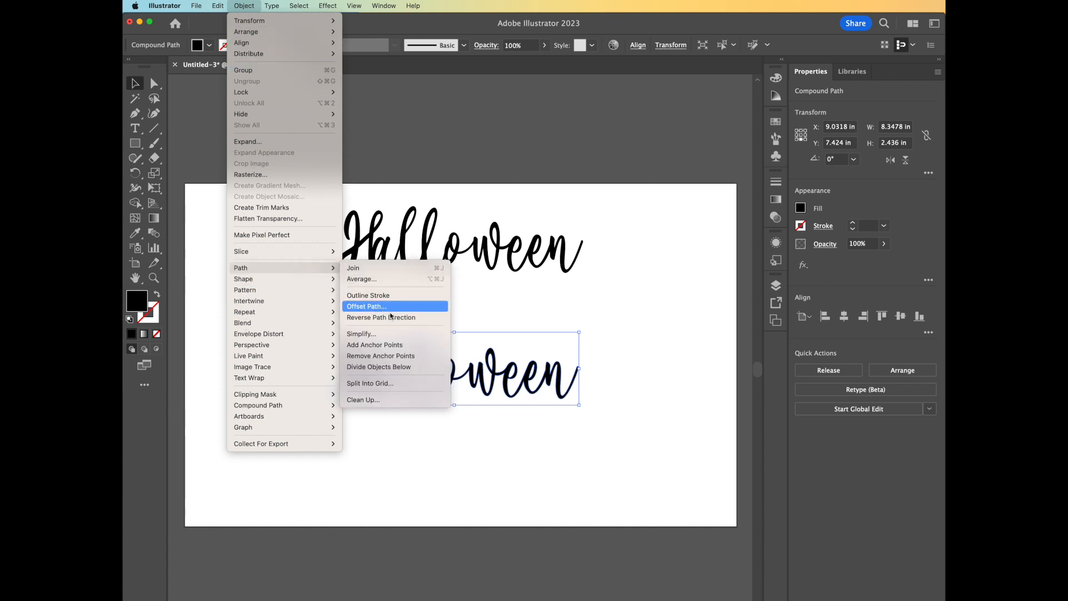
left_click(390, 313)
left_click(635, 238)
left_click(715, 301)
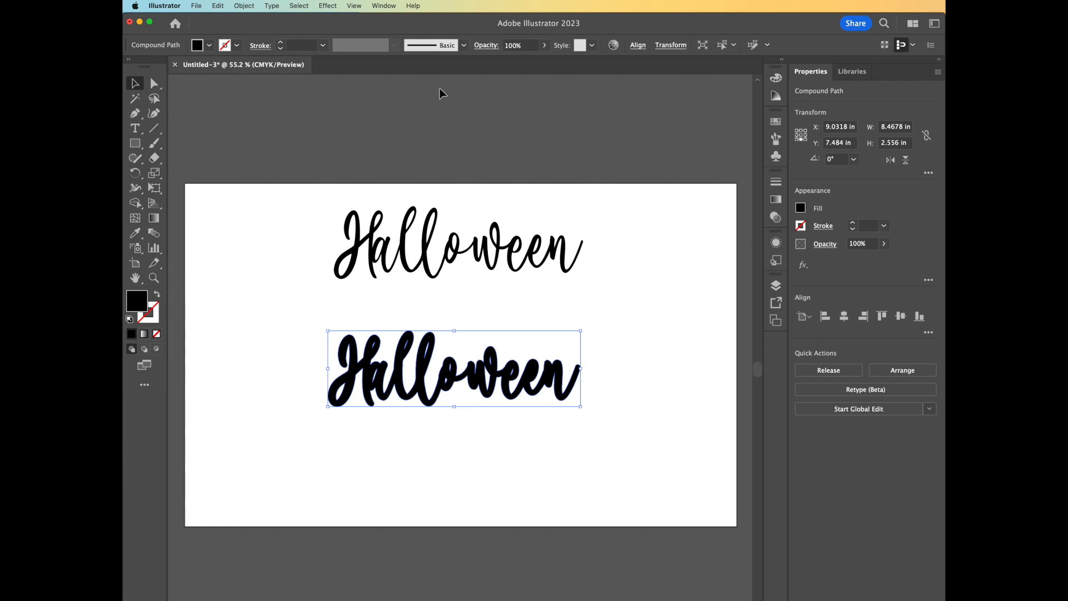
left_click(218, 7)
left_click(227, 21)
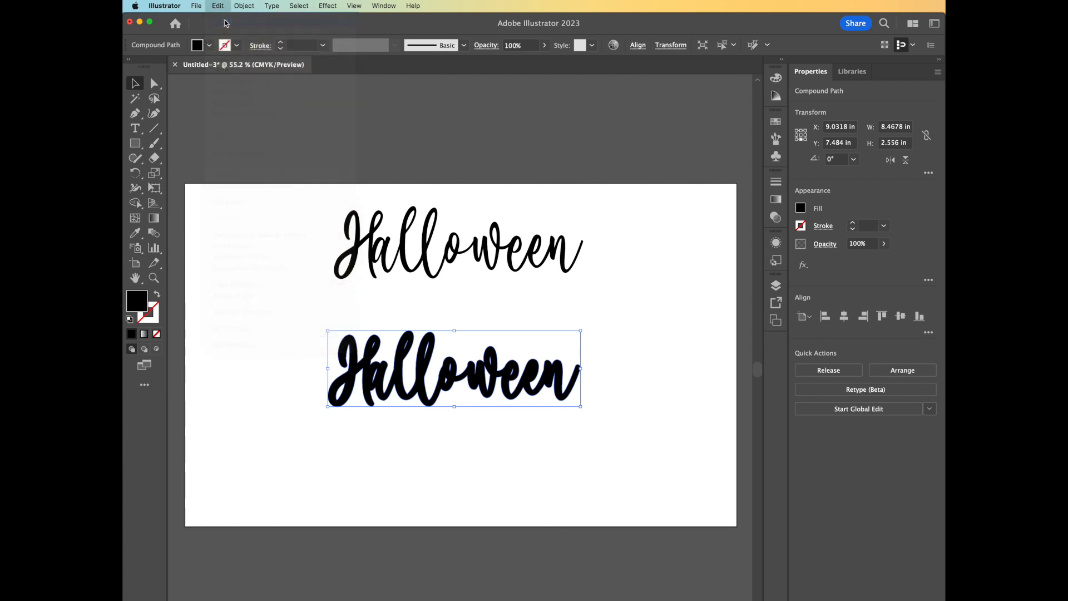
Apply an Offset Path of 0.03 in to the lower Halloween word with miter joins and a miter limit of 4.
left_click(244, 7)
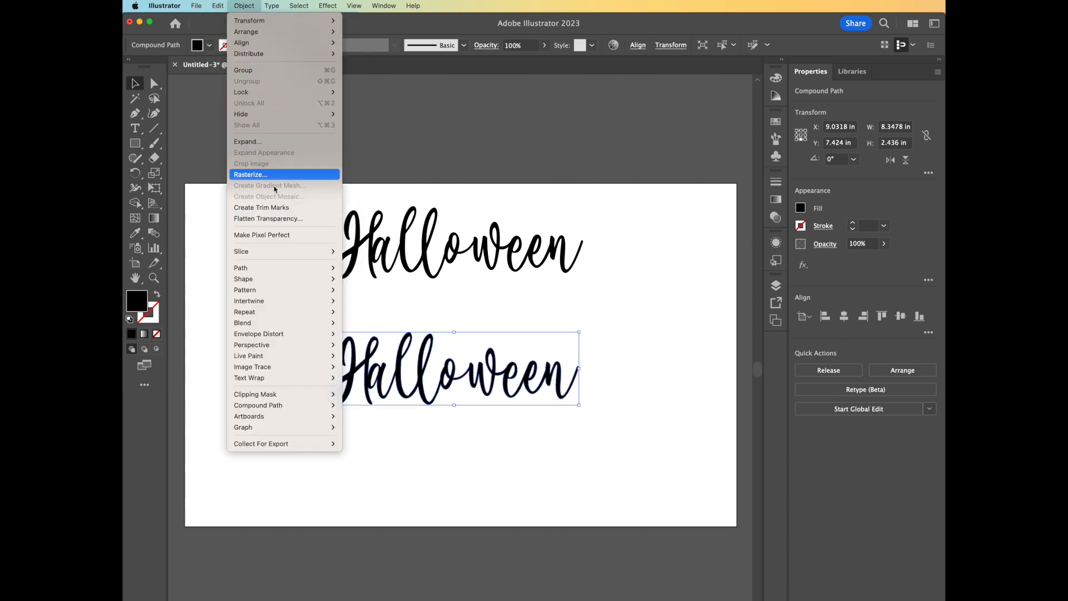
mouse_move(312, 267)
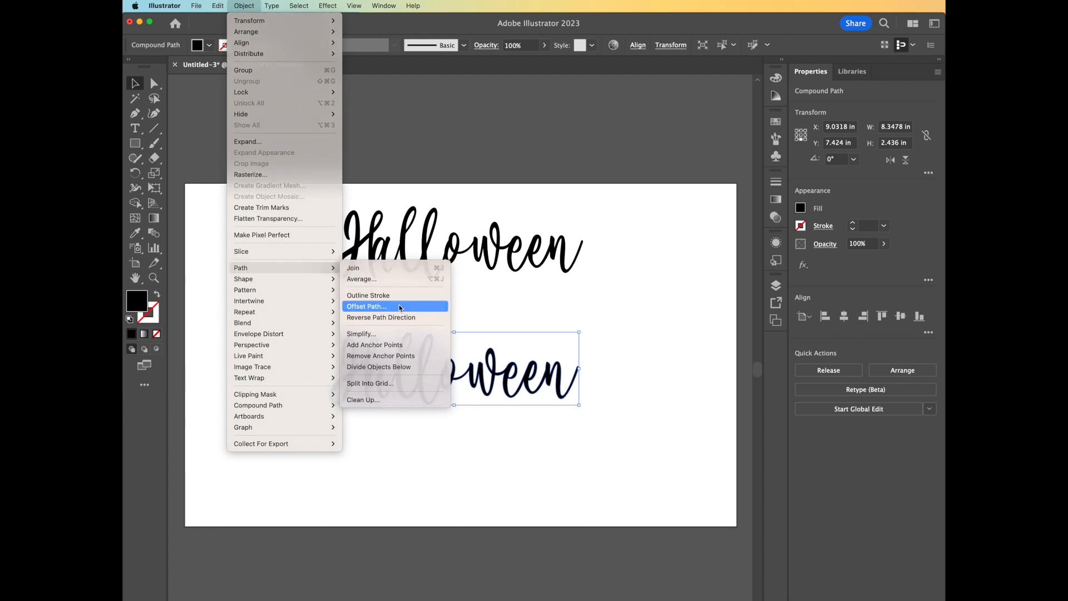
left_click(374, 307)
type("0.03")
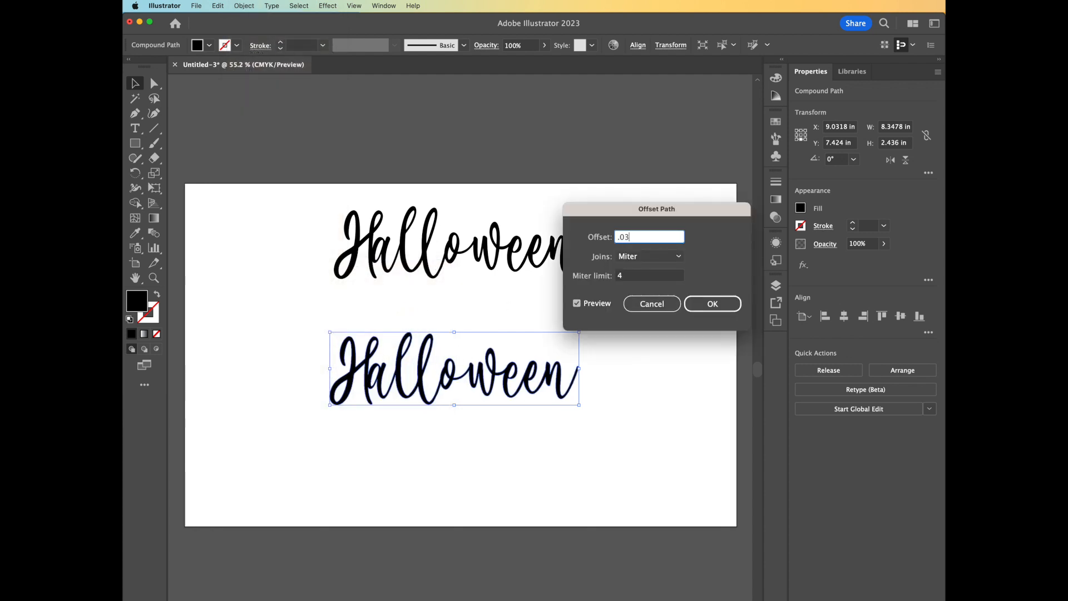
key("Return")
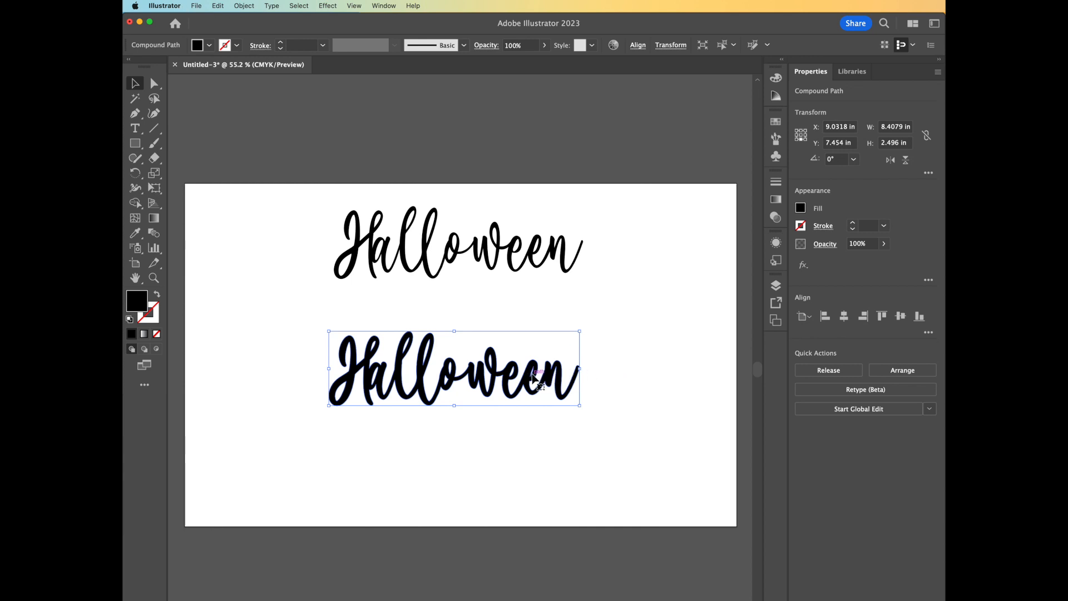
Undo and redo the path offset to compare the lower word's thickness before and after.
left_click(217, 6)
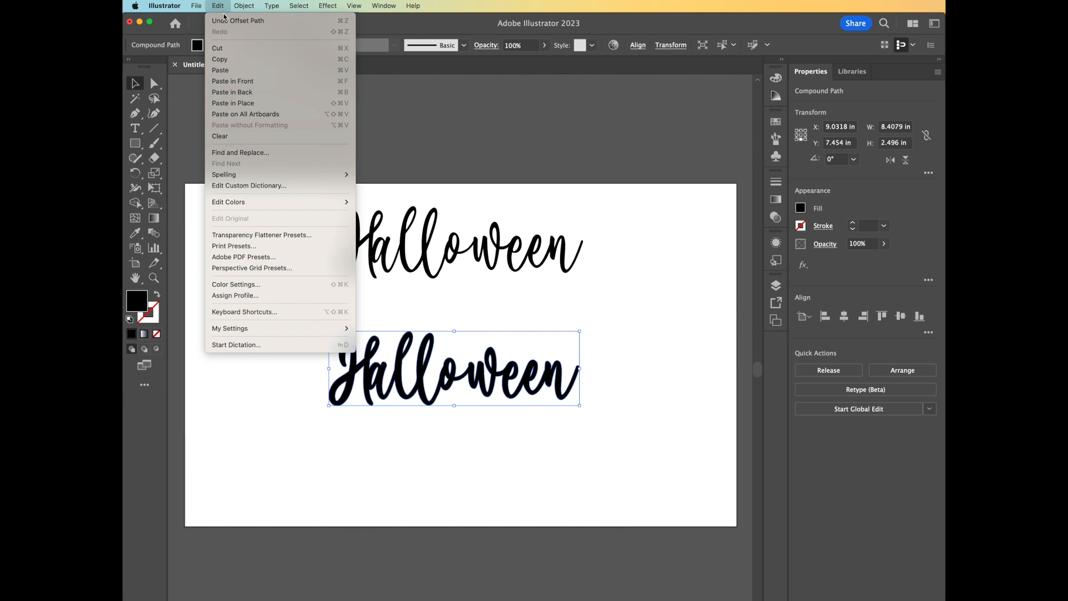
left_click(225, 20)
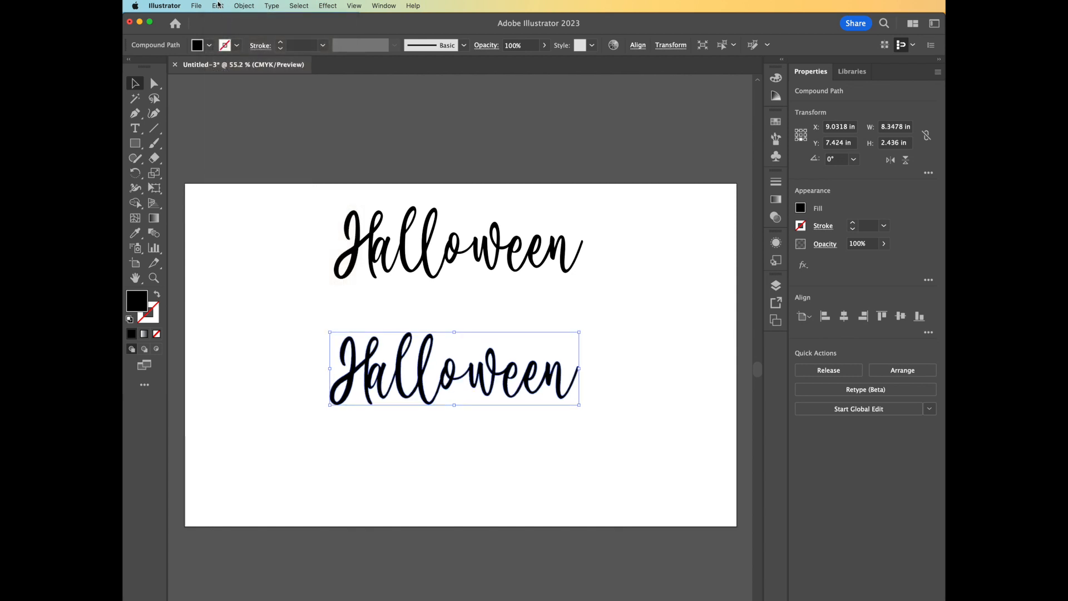
left_click(218, 6)
left_click(225, 33)
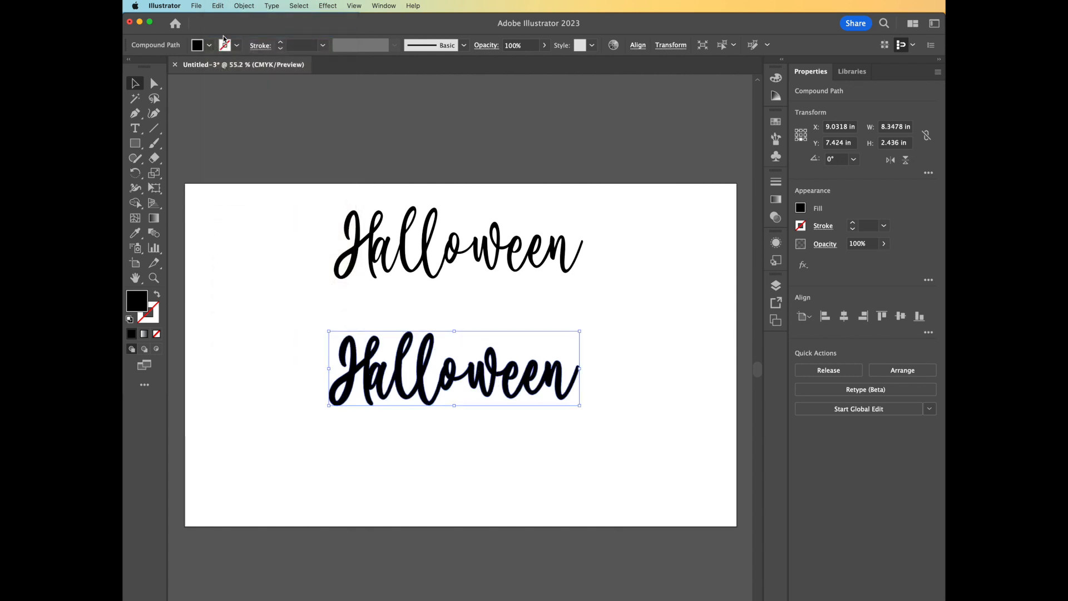
Unite the lower Halloween word with its offset path into one shape and move it slightly down.
left_click(650, 339)
left_click_drag(638, 346, 284, 406)
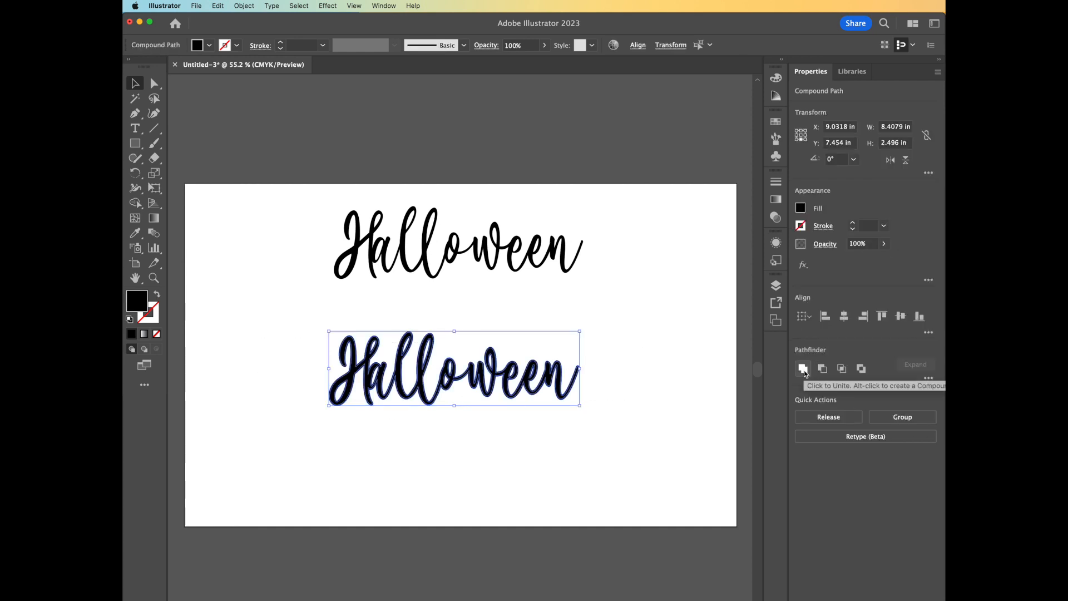
left_click(804, 369)
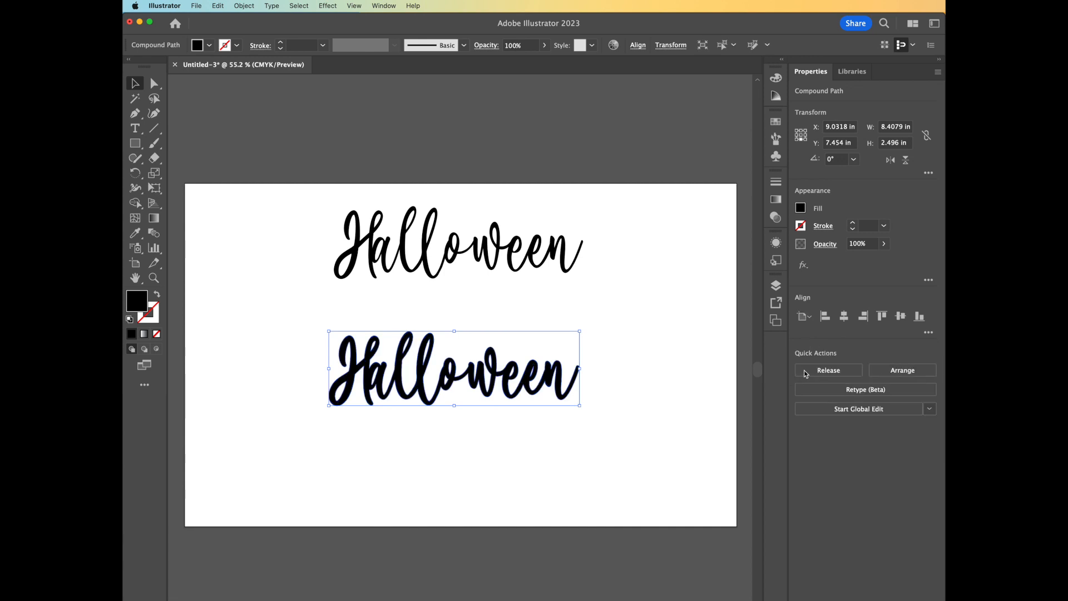
left_click(669, 432)
mouse_move(555, 381)
left_mouse_down()
mouse_move(670, 389)
mouse_move(556, 385)
left_mouse_up()
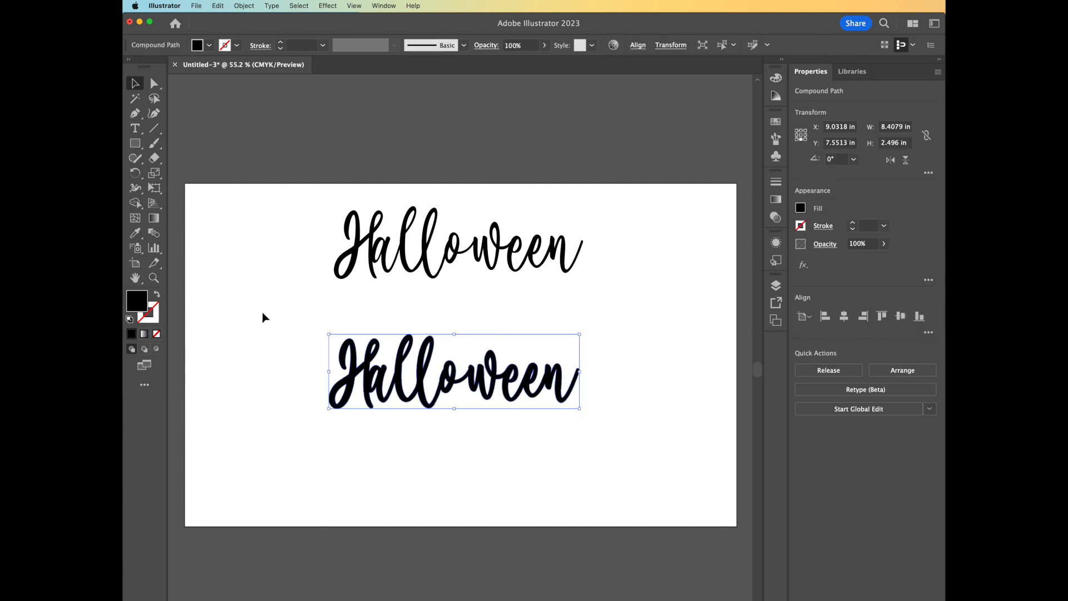
Swap the thickened lower word's fill and stroke to show only its outline, and delete the unthickened upper Halloween word.
left_click(158, 297)
left_click(269, 353)
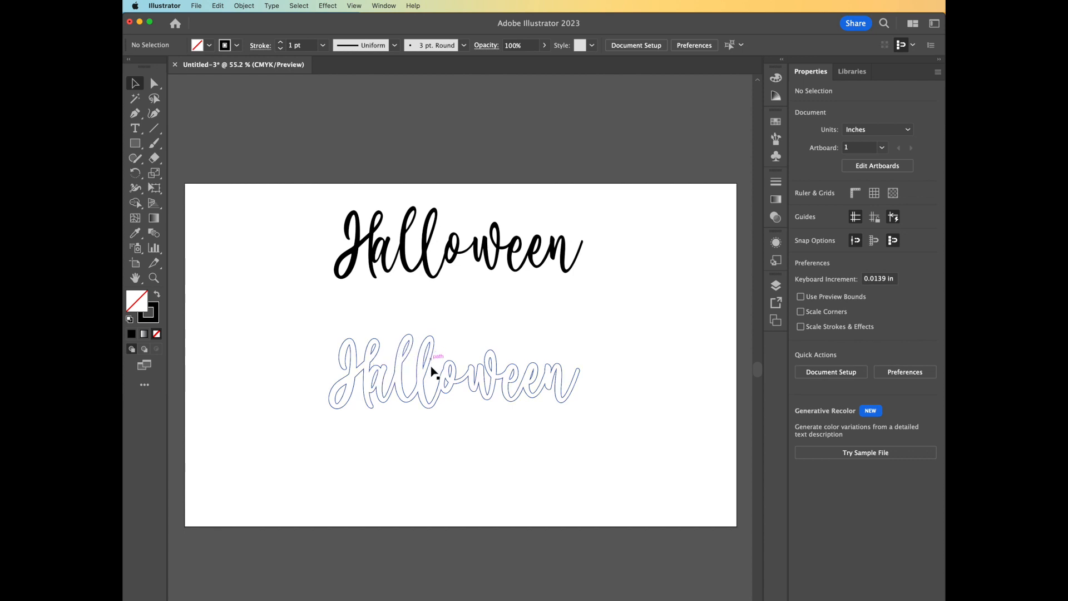
left_click(561, 259)
key("Delete")
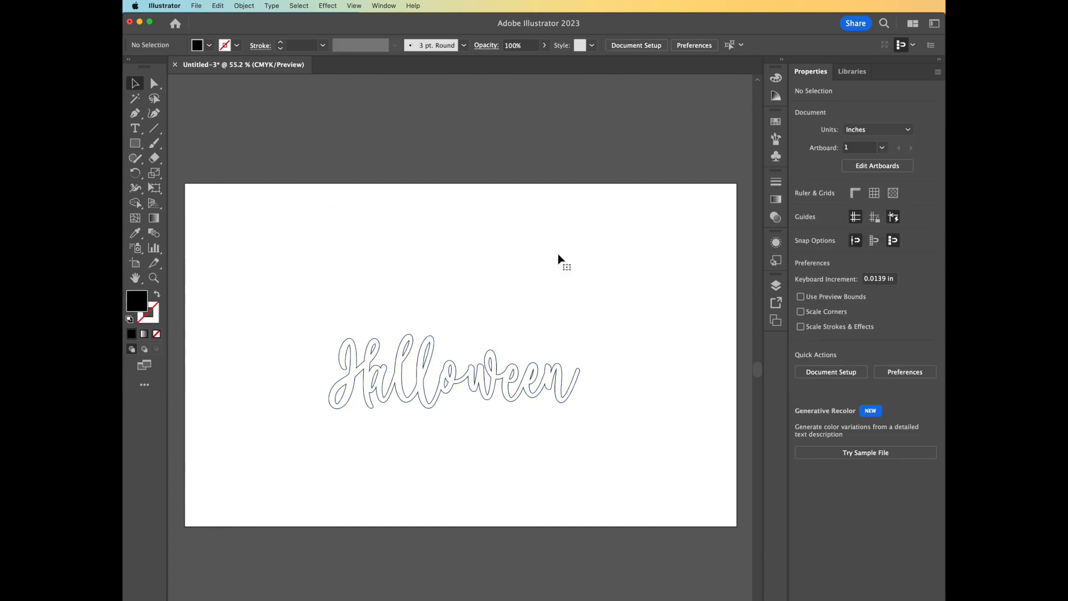
Swap the fill and stroke of the remaining Halloween word back to a solid black fill with no stroke.
left_click(338, 362)
left_click(157, 294)
left_click(262, 292)
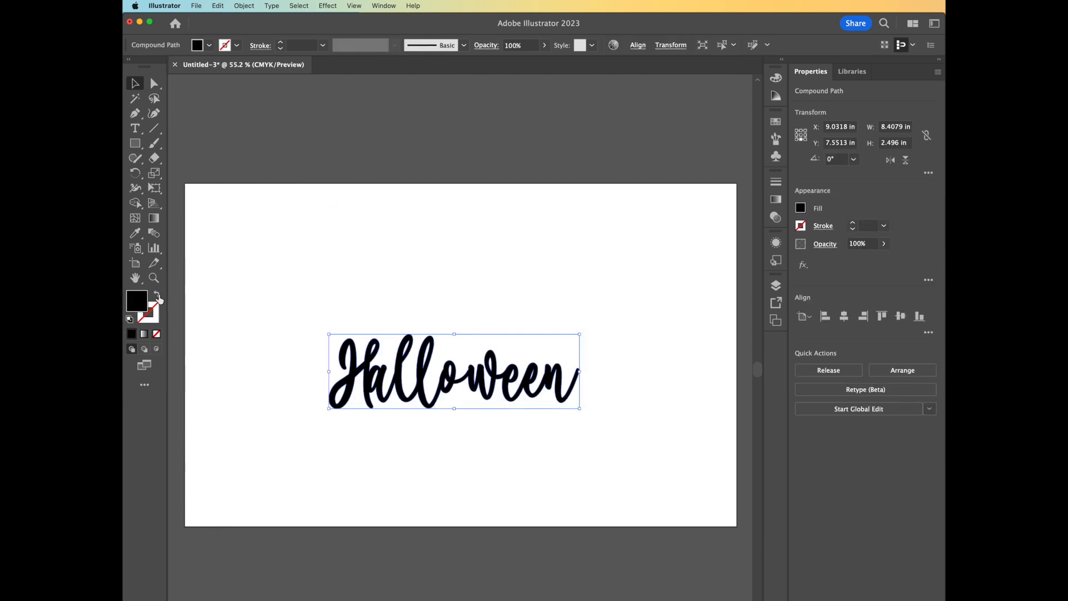
Fit the artboard to the bounds of the thickened Halloween artwork.
left_click(243, 5)
mouse_move(284, 416)
left_click(367, 450)
Save the document as "Halloween name" in SVG format in the Downloads folder.
left_click(196, 5)
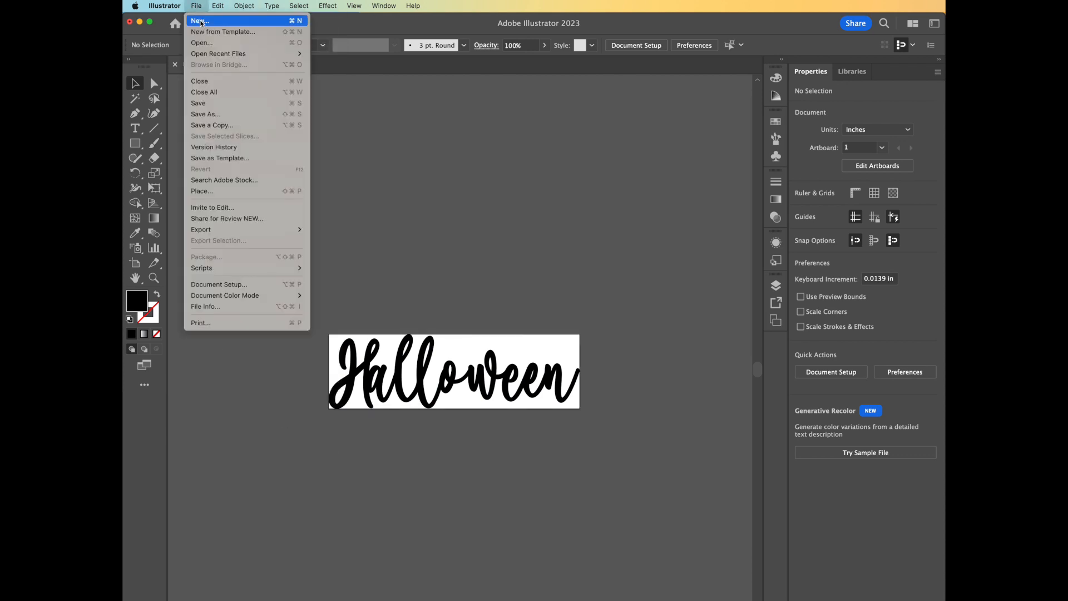
left_click(217, 116)
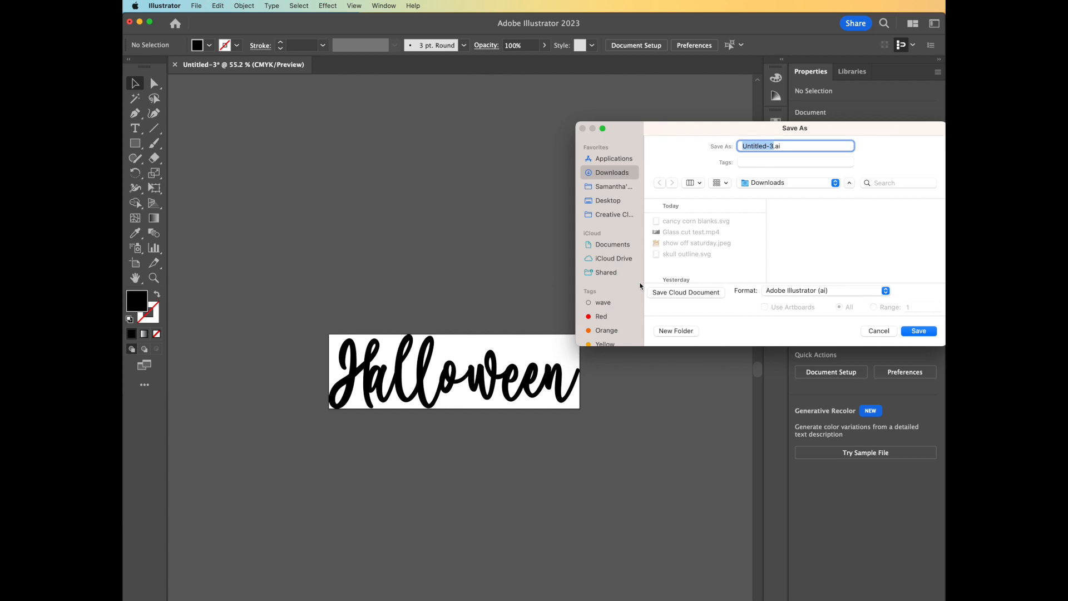
type("Hall")
left_click(886, 290)
left_click(865, 352)
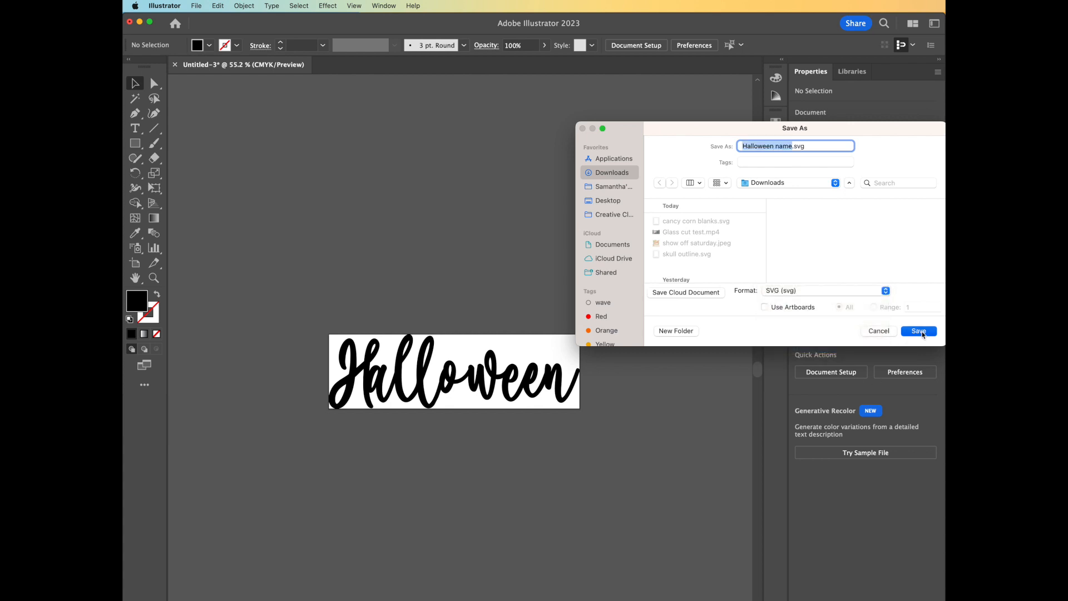
left_click(921, 332)
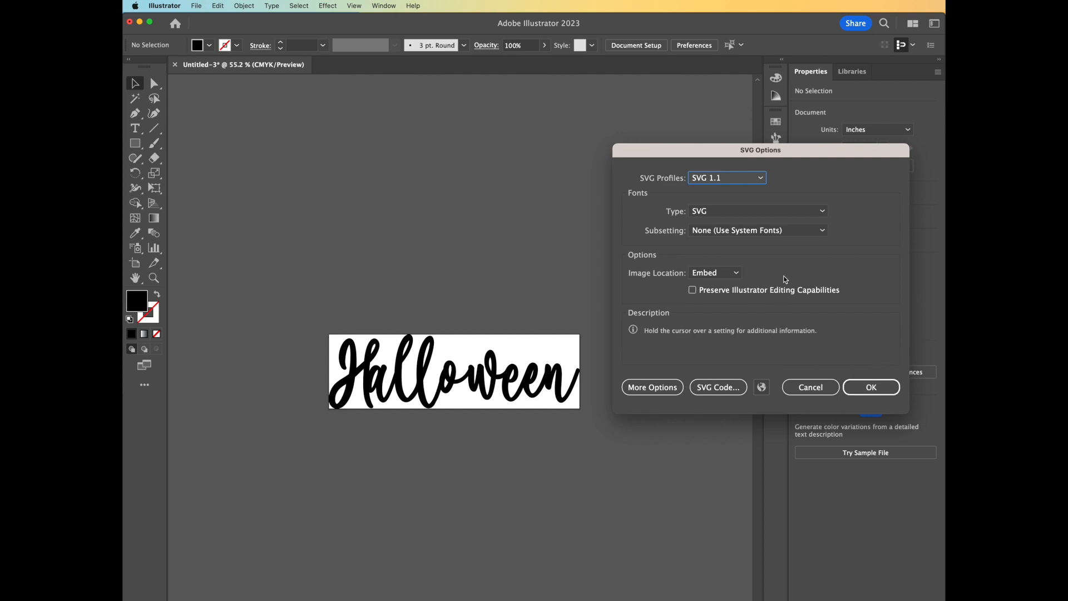
Keep the SVG image location set to Embed and accept the SVG 1.1 options to finish saving.
left_click(734, 273)
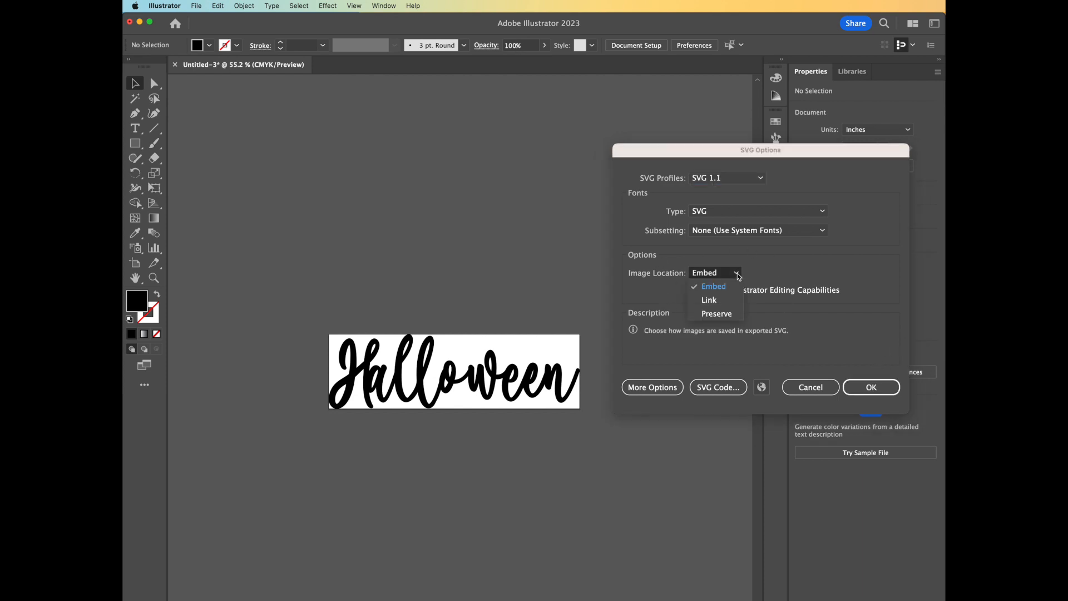
left_click(737, 273)
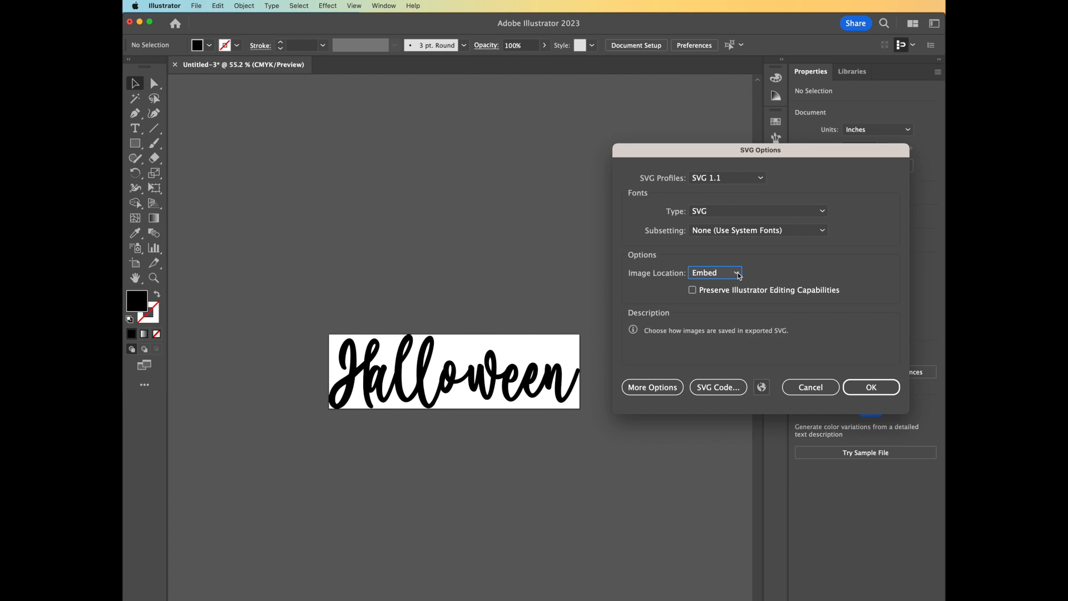
left_click(896, 388)
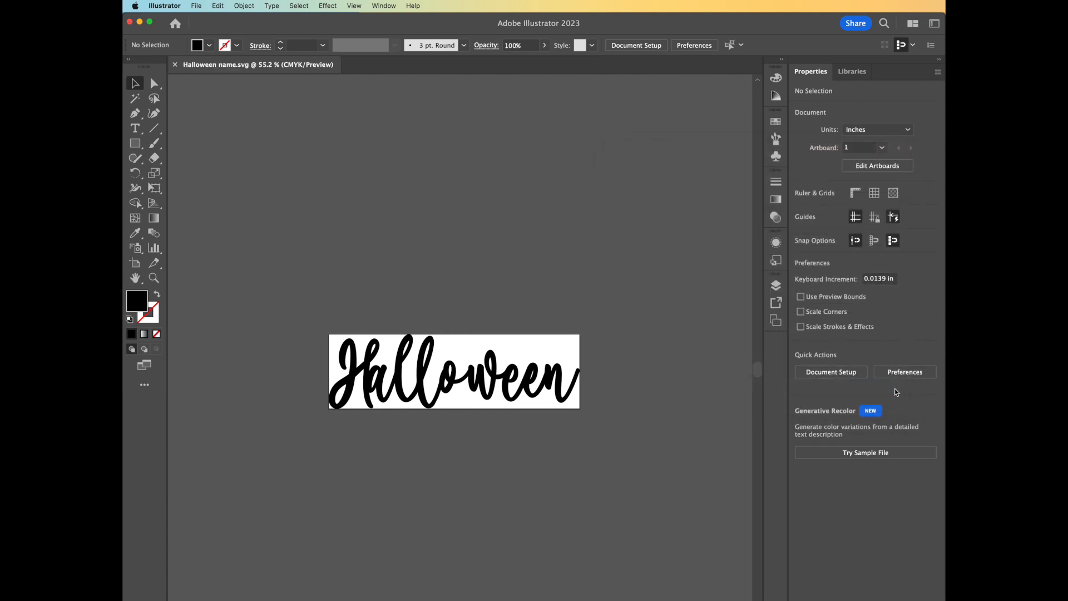